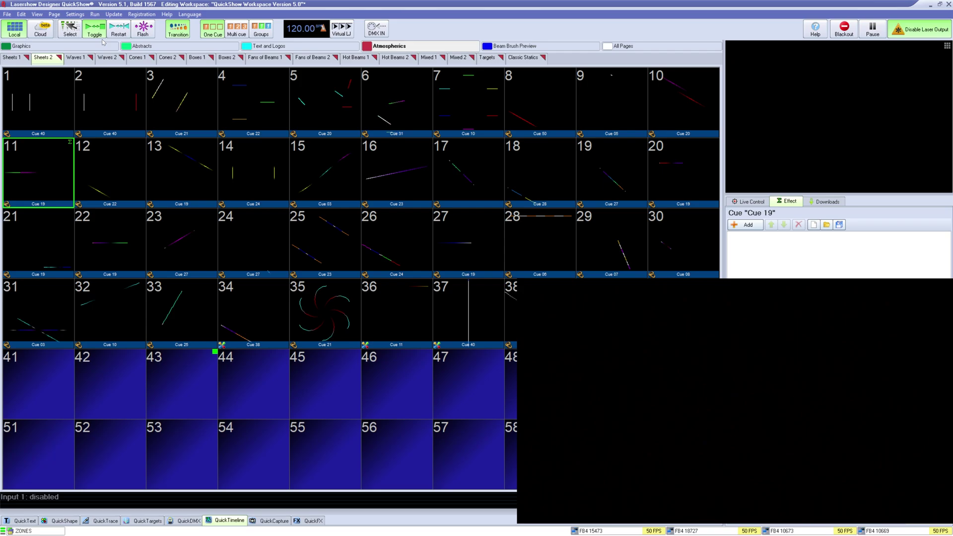
Step: Open the laser controller hardware list and move it clear of the preview
{"action": "left_click", "coordinate": [75, 14]}
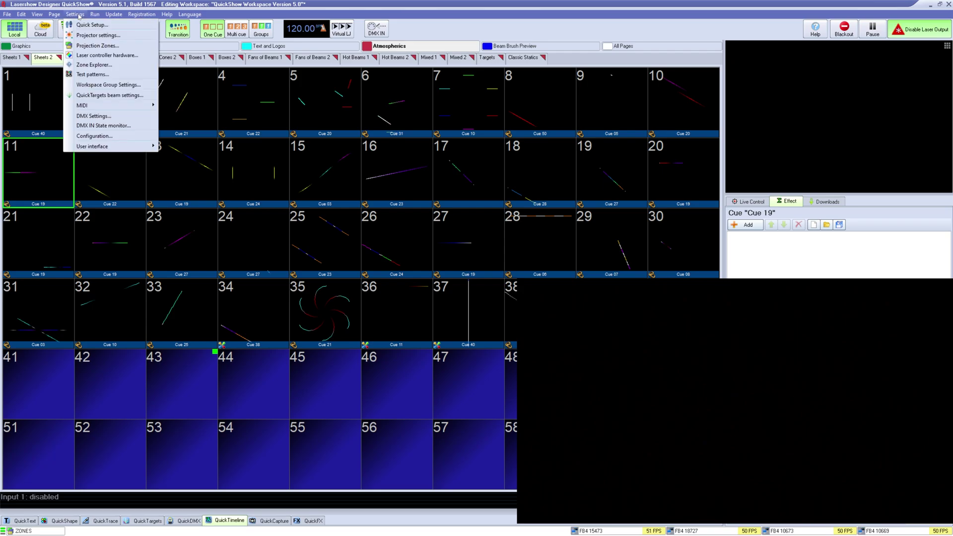
{"action": "left_click", "coordinate": [113, 56]}
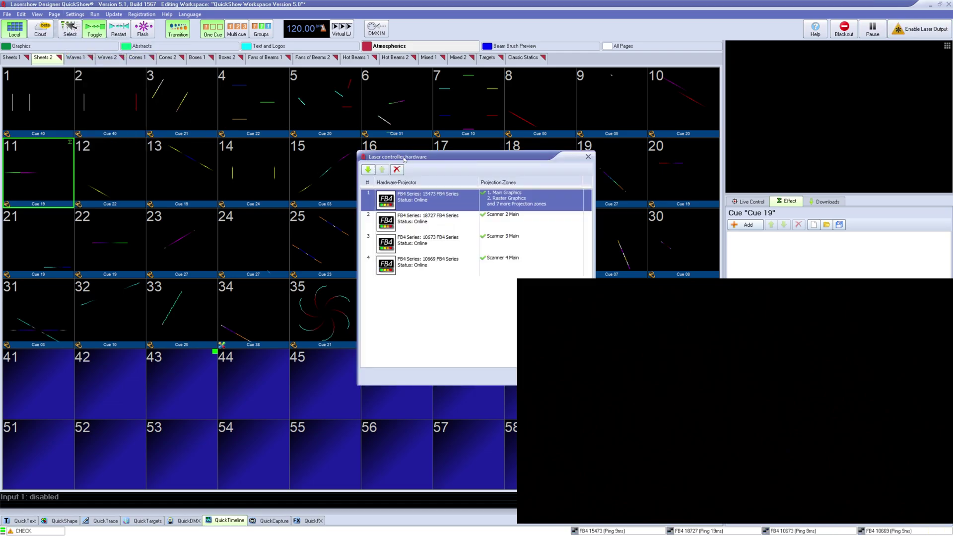
{"action": "mouse_move", "coordinate": [404, 150]}
{"action": "left_mouse_down"}
{"action": "mouse_move", "coordinate": [212, 156]}
{"action": "mouse_move", "coordinate": [185, 147]}
{"action": "left_mouse_up"}
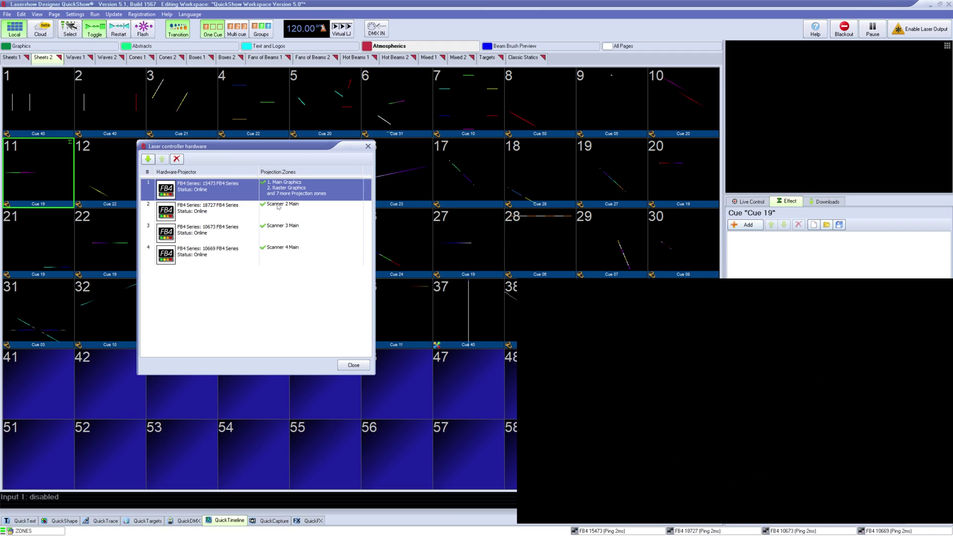
Step: Review the four FB4 controllers and their assigned projection zones, ending on the first
{"action": "left_click", "coordinate": [277, 212]}
{"action": "left_click", "coordinate": [272, 239]}
{"action": "left_click", "coordinate": [268, 256]}
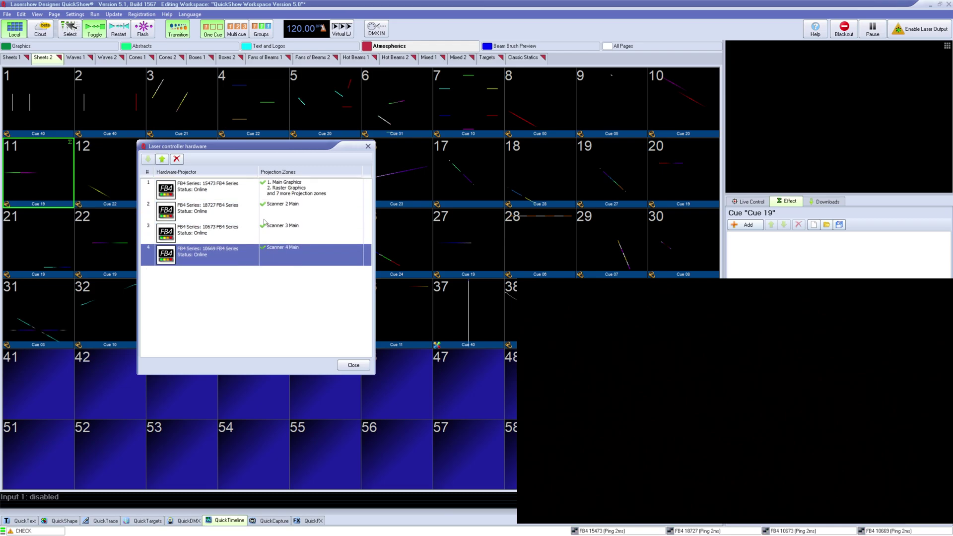
{"action": "left_click", "coordinate": [256, 195]}
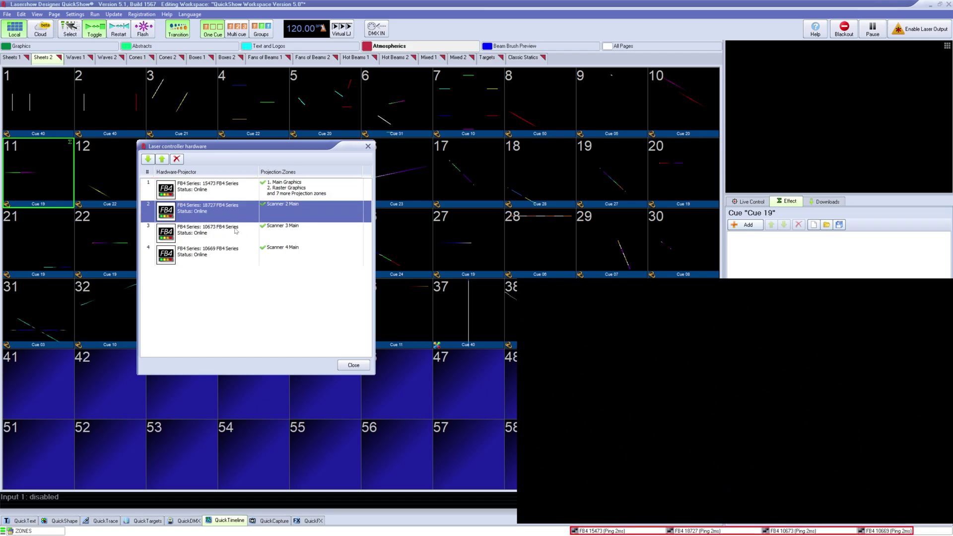
{"action": "left_click_drag", "start_coordinate": [240, 196], "coordinate": [233, 250]}
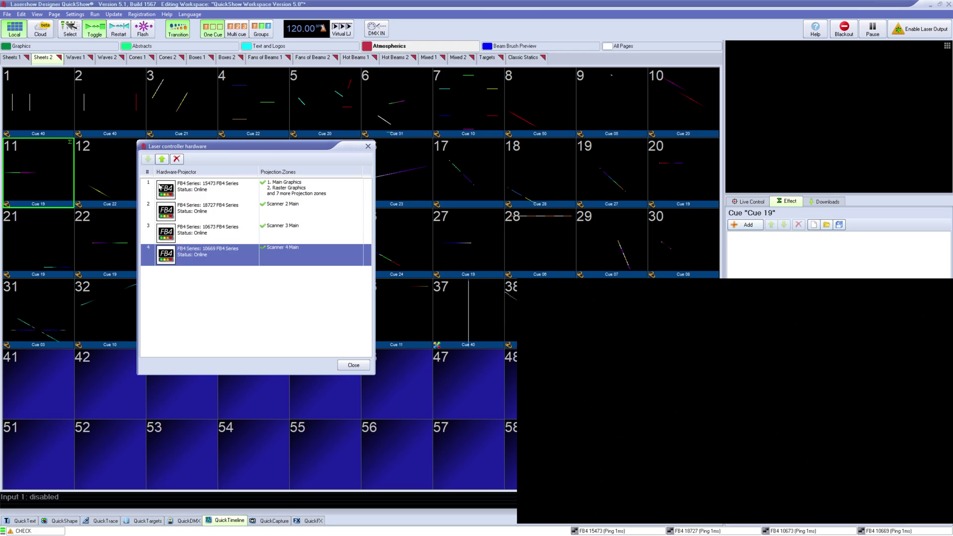
{"action": "left_click", "coordinate": [205, 192]}
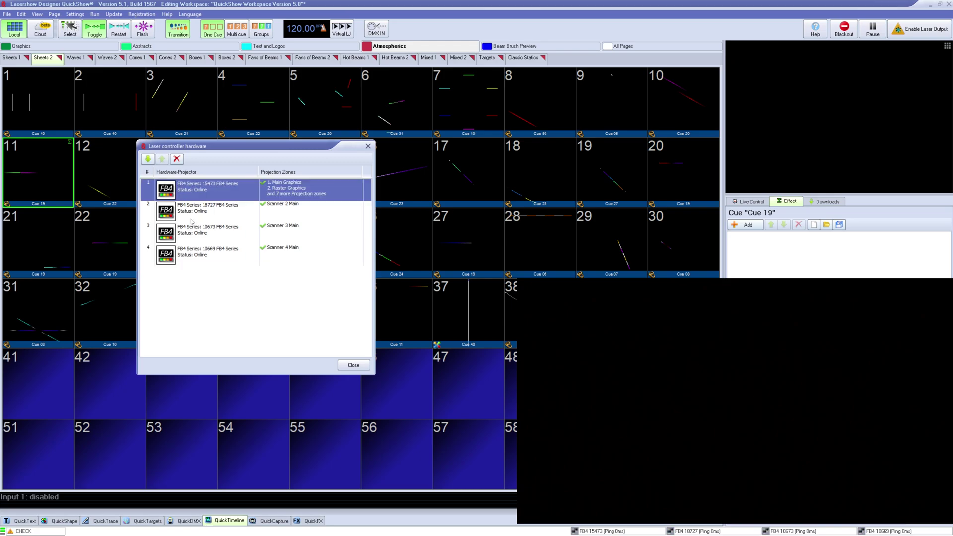
Step: Close the hardware list and select Projectors 1–4 together in Projector settings
{"action": "left_click", "coordinate": [355, 366]}
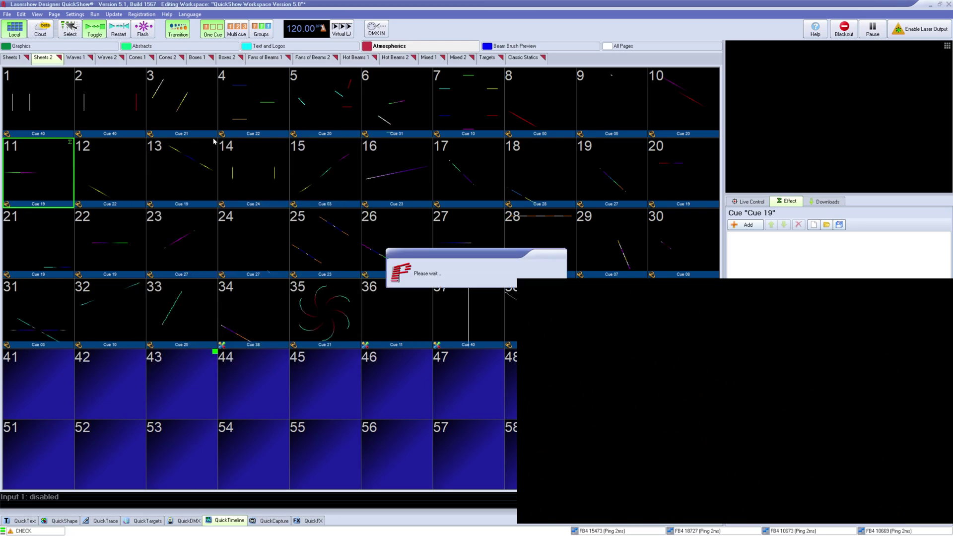
{"action": "left_click", "coordinate": [75, 14]}
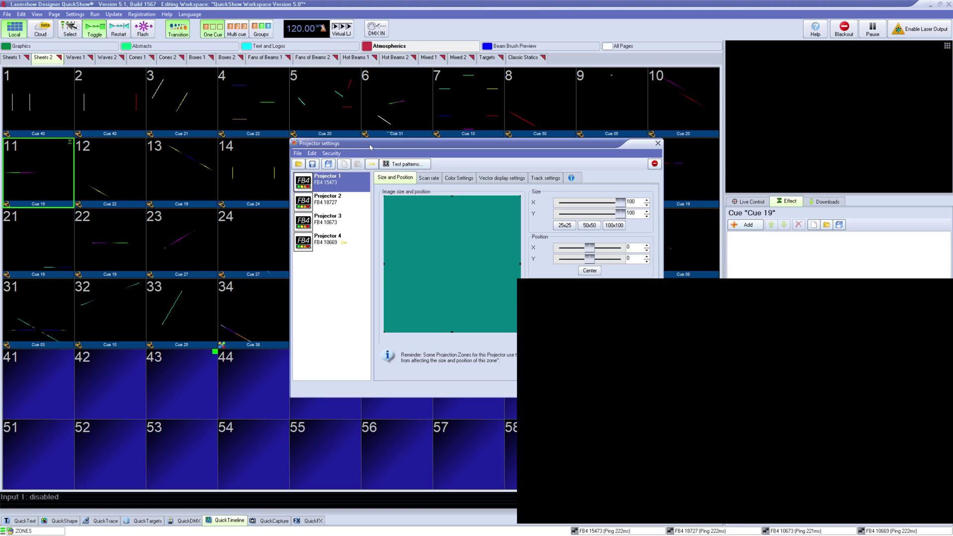
{"action": "key", "text": "Down"}
{"action": "key", "text": "Down"}
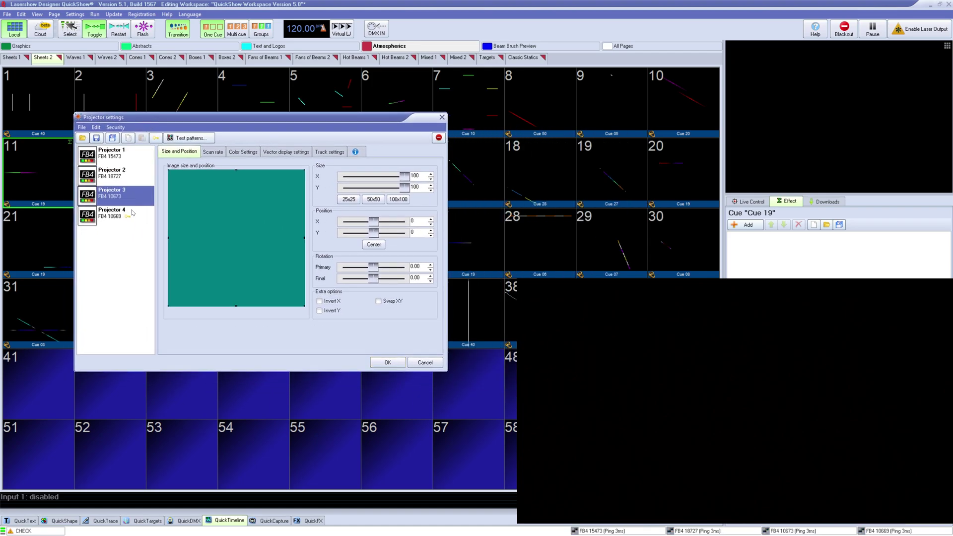
{"action": "key", "text": "Down"}
{"action": "key", "text": "Home"}
{"action": "key", "text": "shift+End"}
Step: Give the four selected projectors a 100x100 output size, confirm, and apply
{"action": "left_click", "coordinate": [373, 199]}
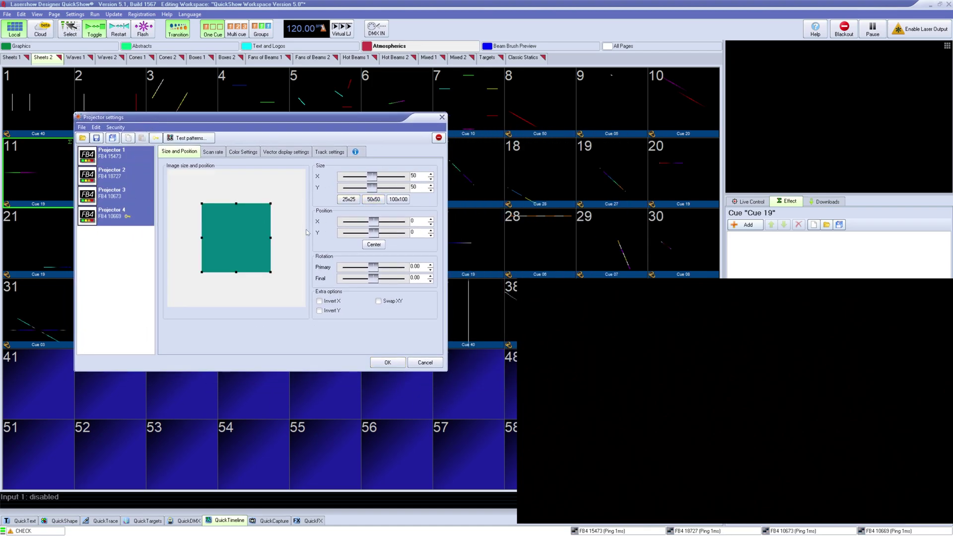
{"action": "left_click", "coordinate": [394, 199]}
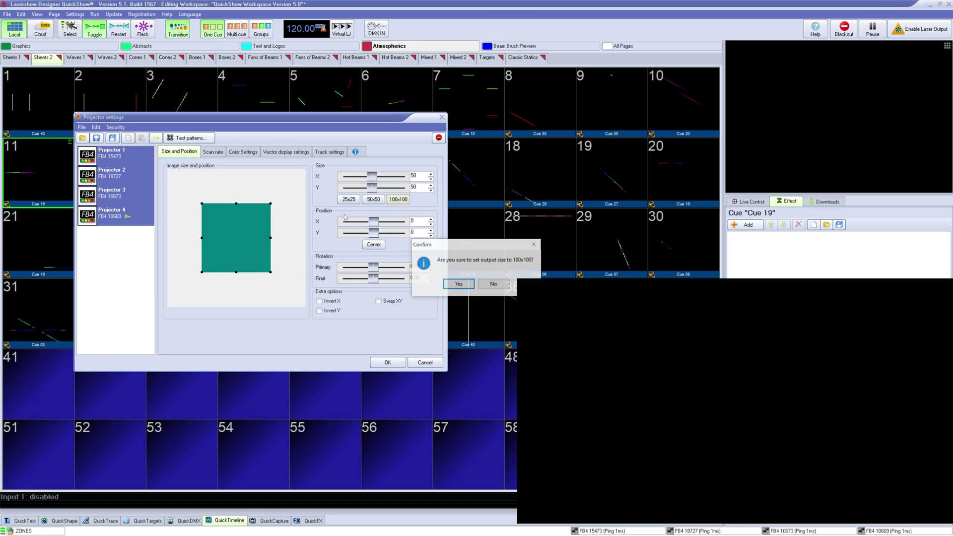
{"action": "left_click", "coordinate": [462, 284]}
{"action": "key", "text": "Down"}
{"action": "key", "text": "Down"}
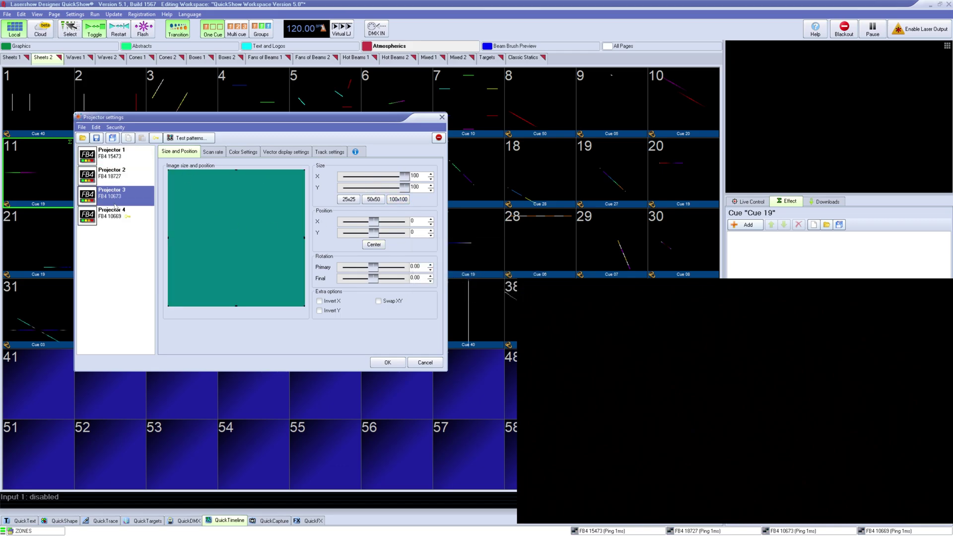
{"action": "key", "text": "Down"}
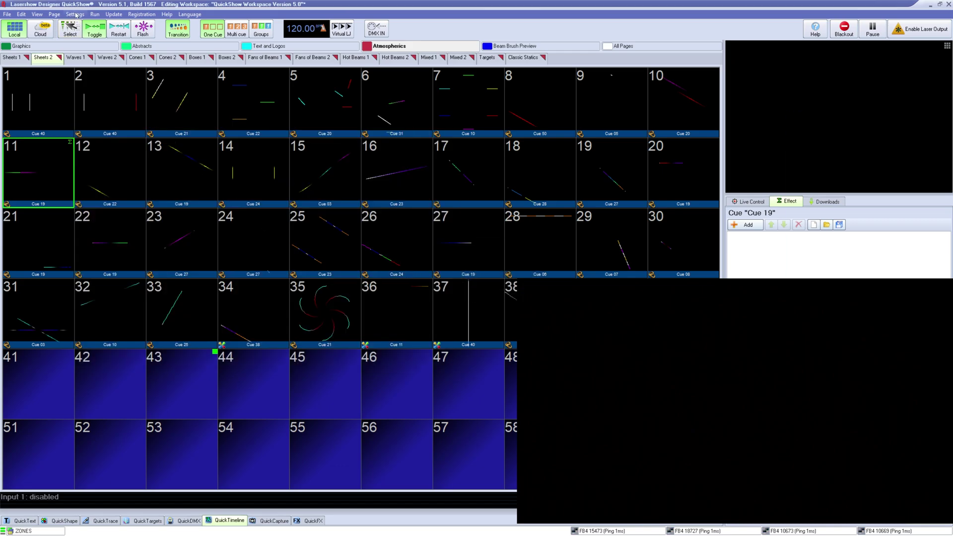
Step: Open the Projection Zones list and inspect Main Graphics and Scanner 1 Main
{"action": "left_click", "coordinate": [74, 15]}
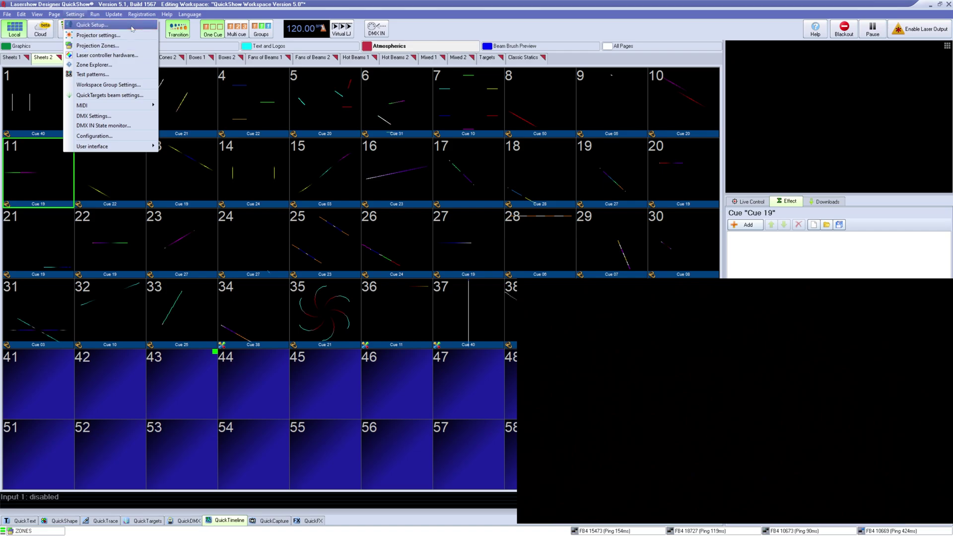
{"action": "left_click", "coordinate": [104, 45]}
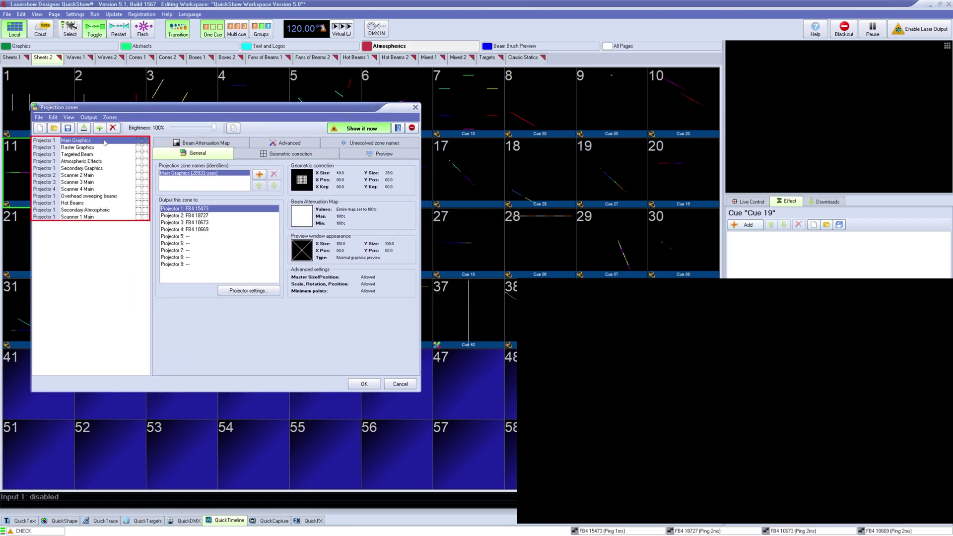
{"action": "left_click_drag", "start_coordinate": [112, 141], "coordinate": [112, 210]}
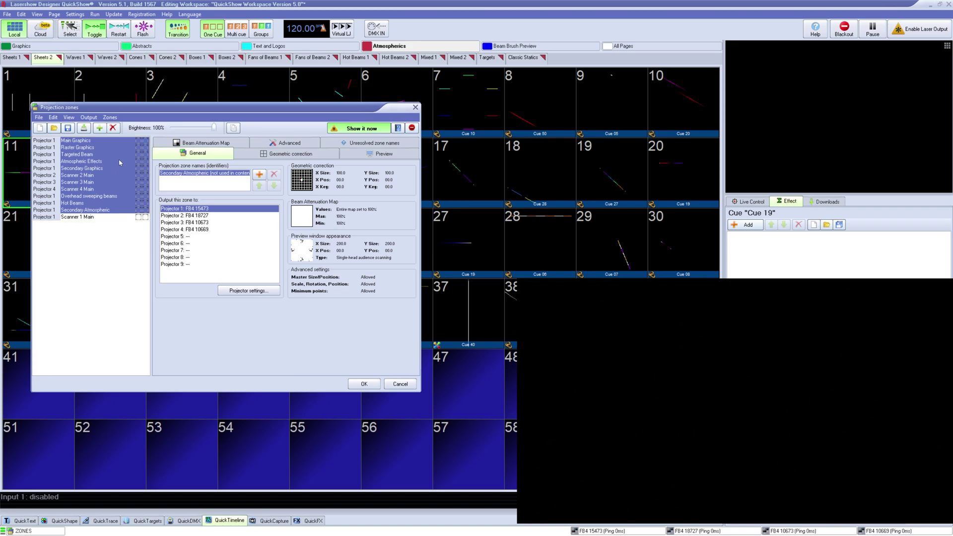
{"action": "left_click", "coordinate": [110, 141]}
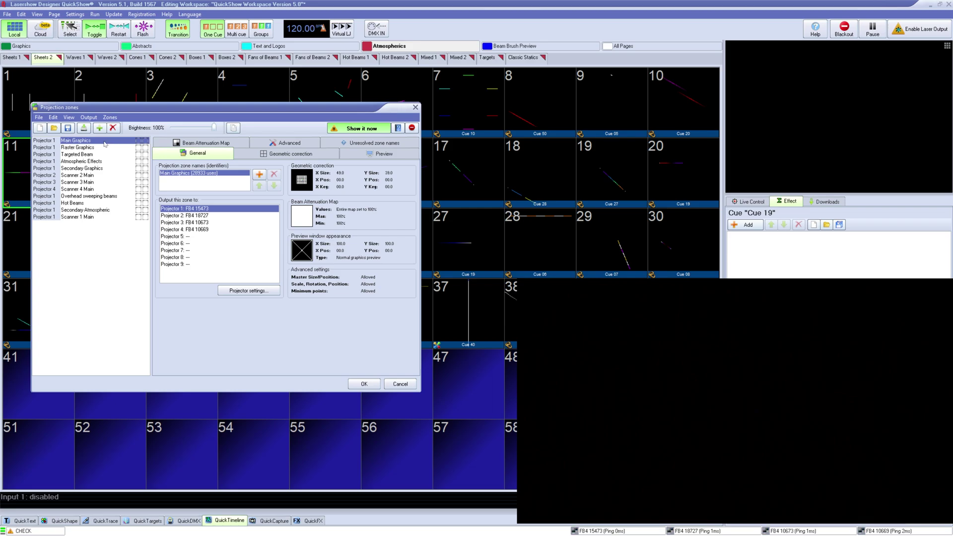
{"action": "left_click", "coordinate": [98, 216]}
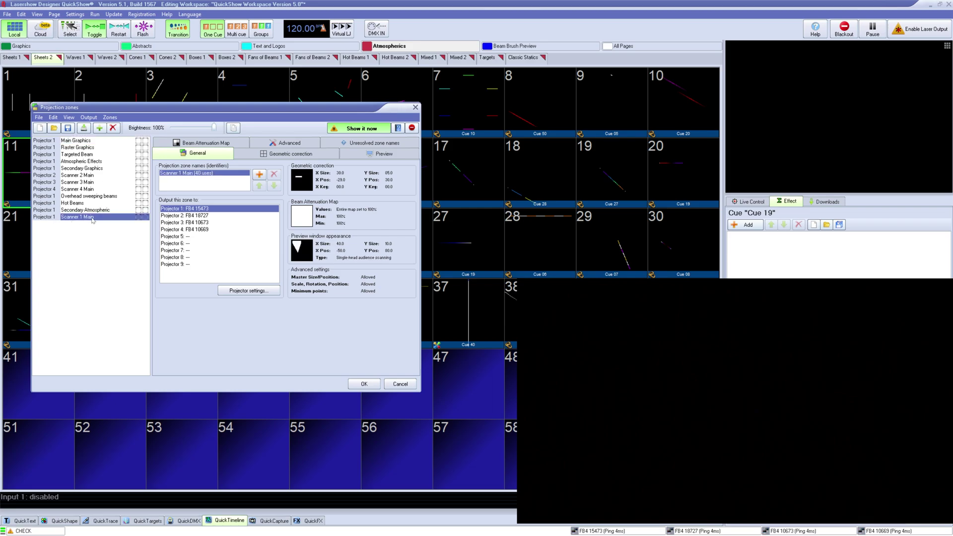
Step: Delete Main Graphics through Secondary Graphics, then Overhead sweeping beams through Secondary Atmospheric
{"action": "left_click_drag", "start_coordinate": [104, 141], "coordinate": [104, 171]}
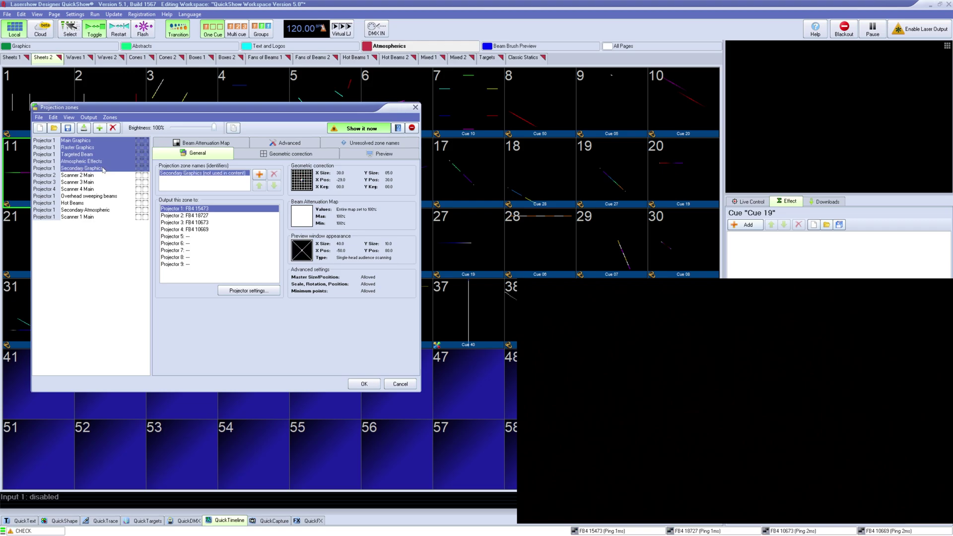
{"action": "key", "text": "Delete"}
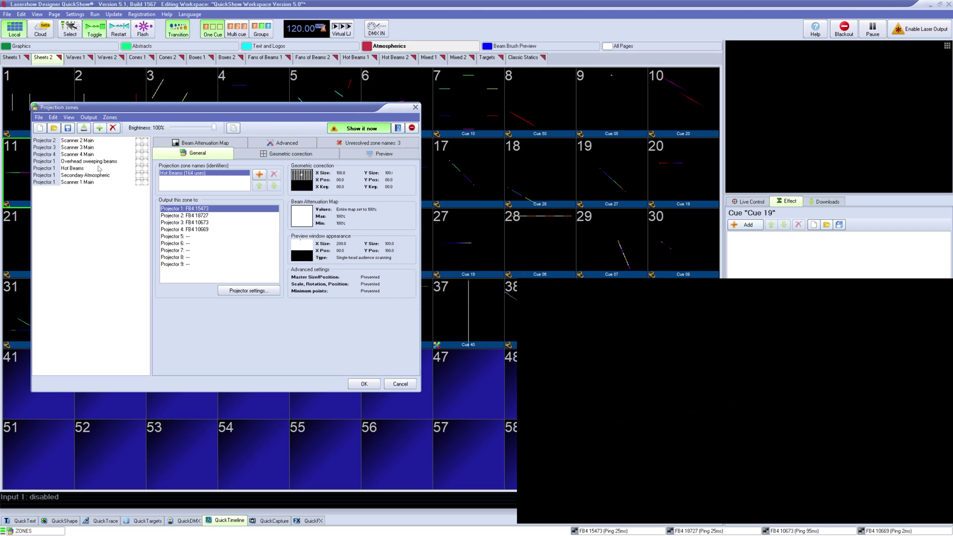
{"action": "left_click_drag", "start_coordinate": [97, 162], "coordinate": [93, 181]}
{"action": "key", "text": "Delete"}
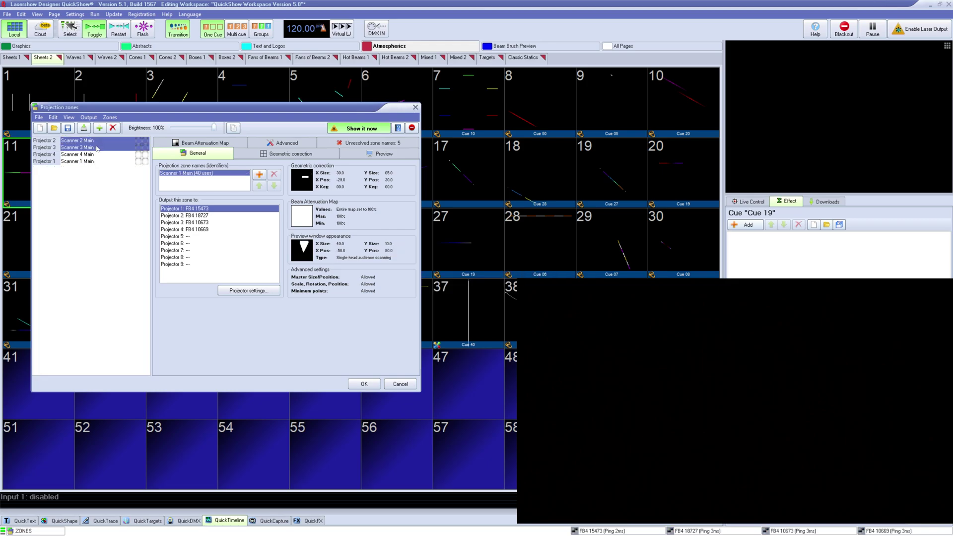
Step: Drag Scanner 1 Main to the top of the zones list, pairing it with Projector 1
{"action": "left_click", "coordinate": [99, 164]}
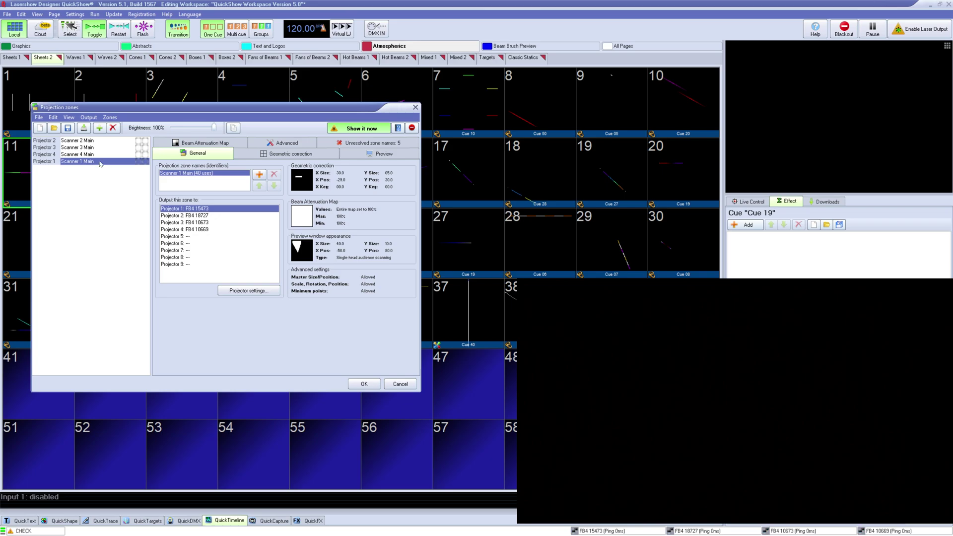
{"action": "left_click_drag", "start_coordinate": [105, 142], "coordinate": [106, 143]}
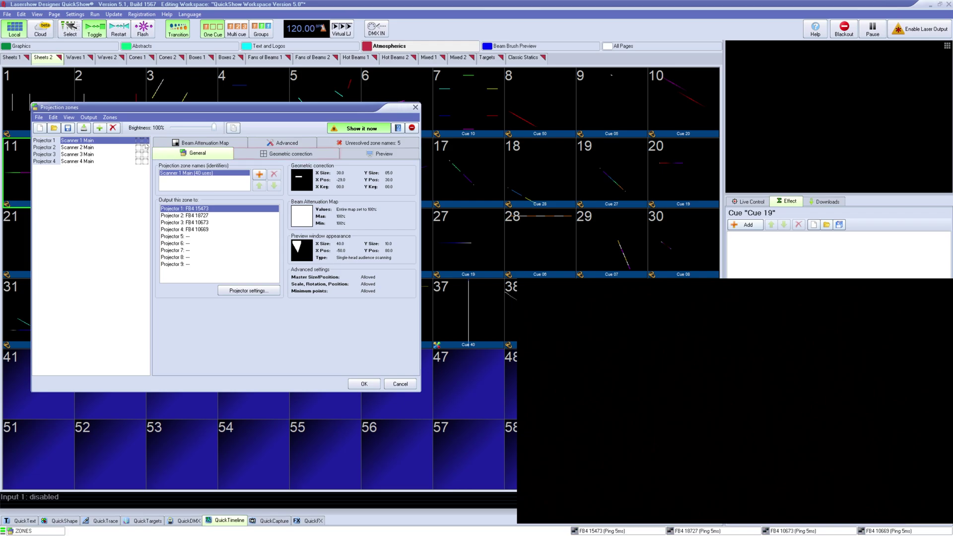
Step: Turn on laser output with Show it now and confirm enabling it
{"action": "left_click", "coordinate": [147, 149]}
{"action": "left_click", "coordinate": [507, 309]}
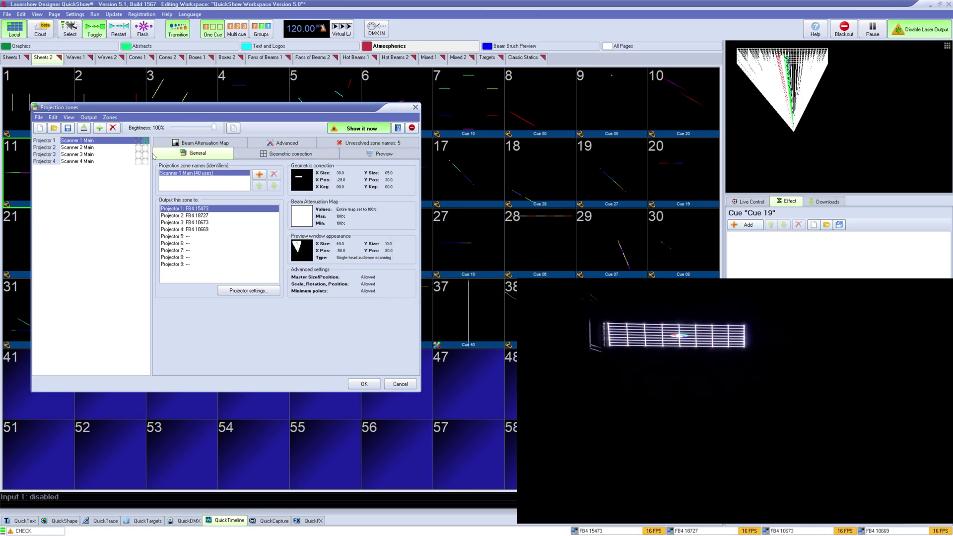
{"action": "left_click", "coordinate": [145, 148]}
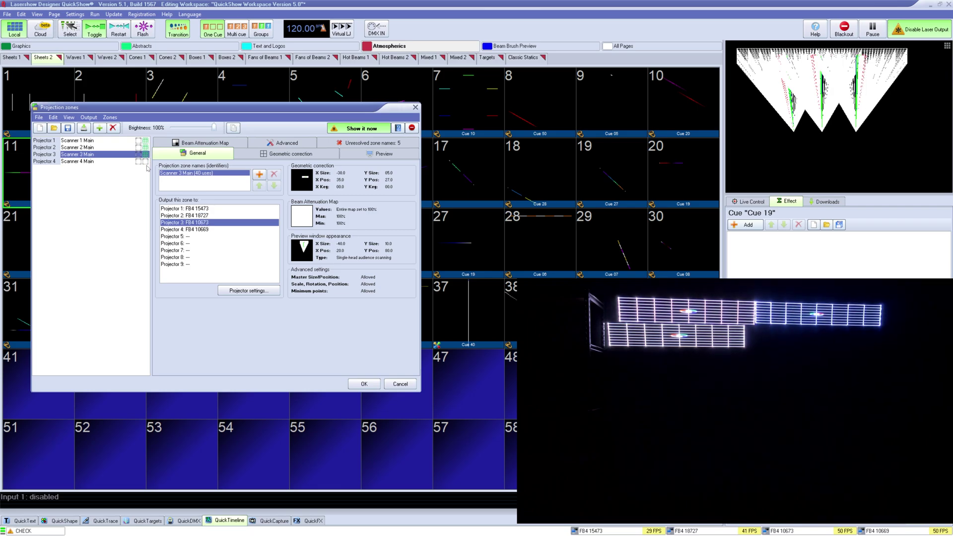
Step: Check the Geometric correction of each Scanner Main zone against the projected grids
{"action": "left_click", "coordinate": [146, 161]}
{"action": "left_click", "coordinate": [290, 153]}
{"action": "left_click", "coordinate": [127, 155]}
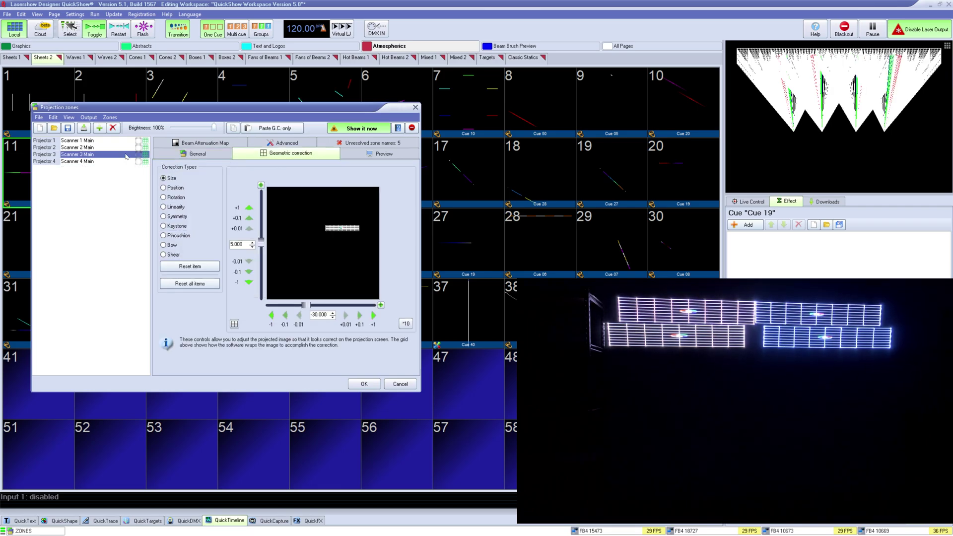
{"action": "left_click", "coordinate": [128, 140]}
{"action": "left_click", "coordinate": [128, 154]}
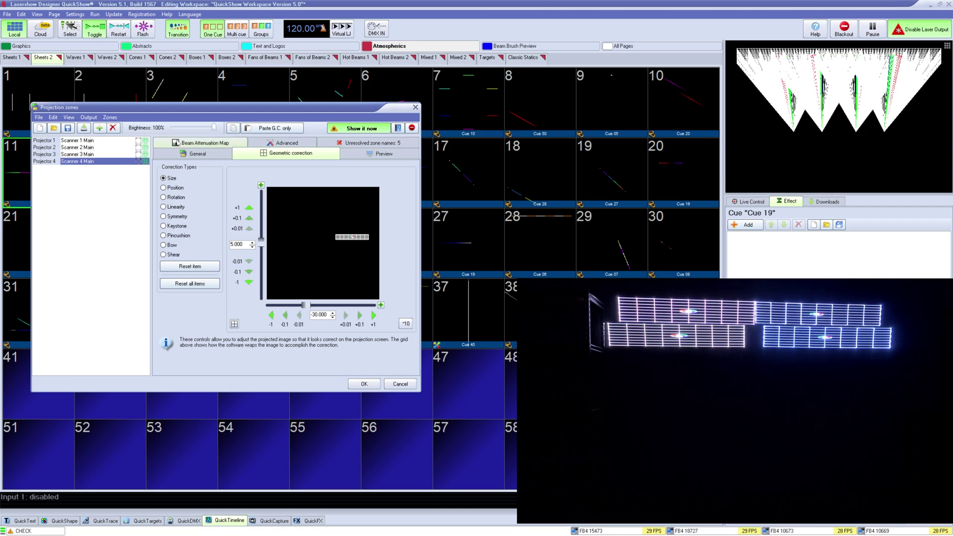
Step: Compare the Preview placement settings of the Scanner 1–4 Main zones
{"action": "key", "text": "Home"}
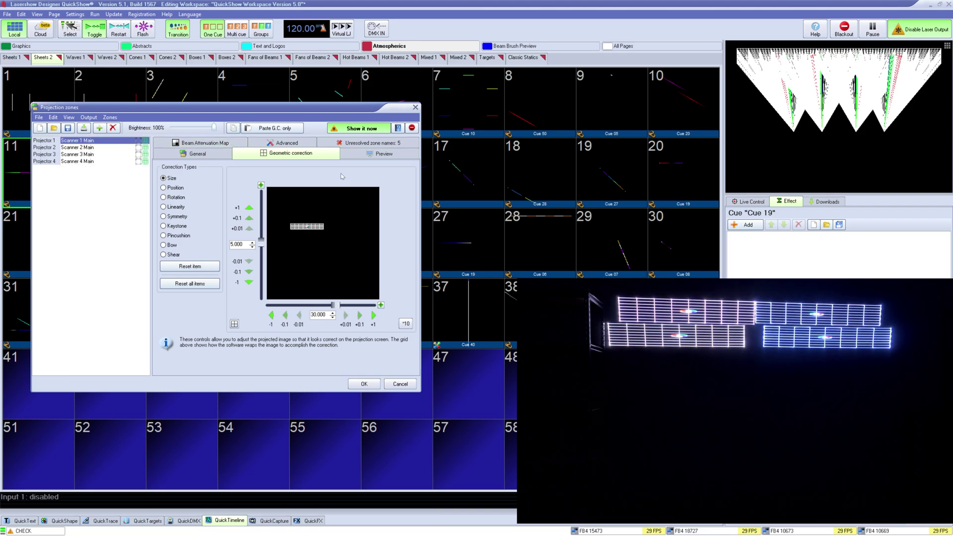
{"action": "left_click", "coordinate": [357, 156]}
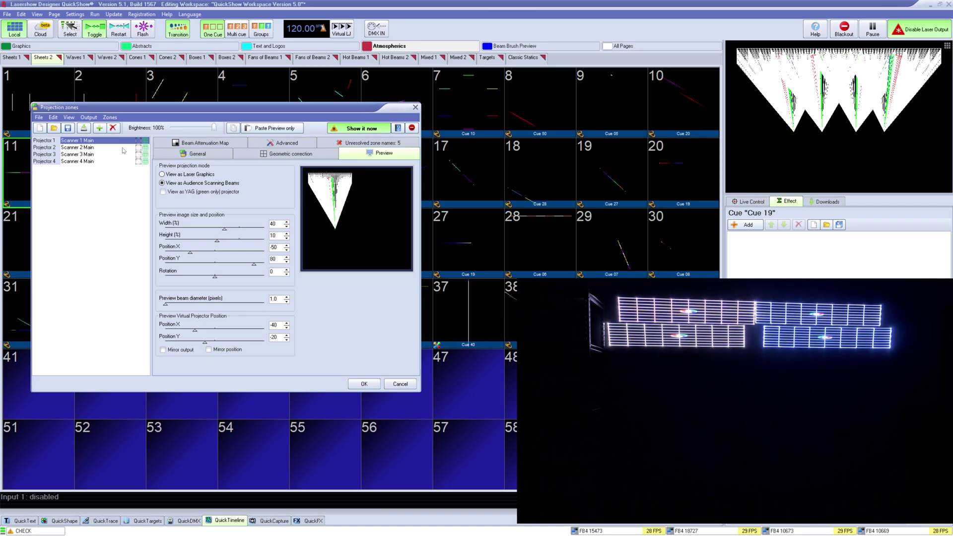
{"action": "left_click", "coordinate": [146, 148]}
{"action": "left_click", "coordinate": [125, 156]}
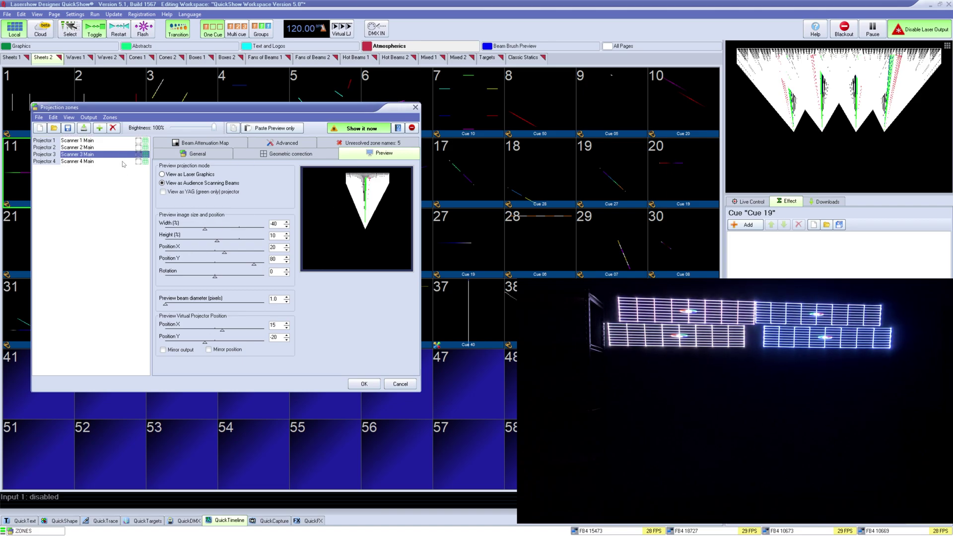
{"action": "key", "text": "Down"}
Step: Recheck Scanner 2 Main's geometric correction, then show its Preview settings again
{"action": "left_click", "coordinate": [120, 153]}
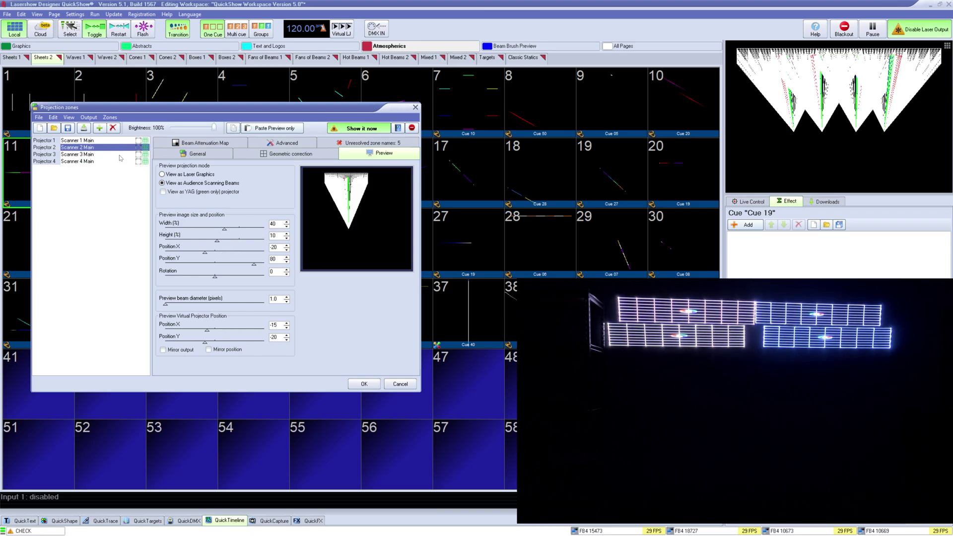
{"action": "left_click", "coordinate": [290, 153]}
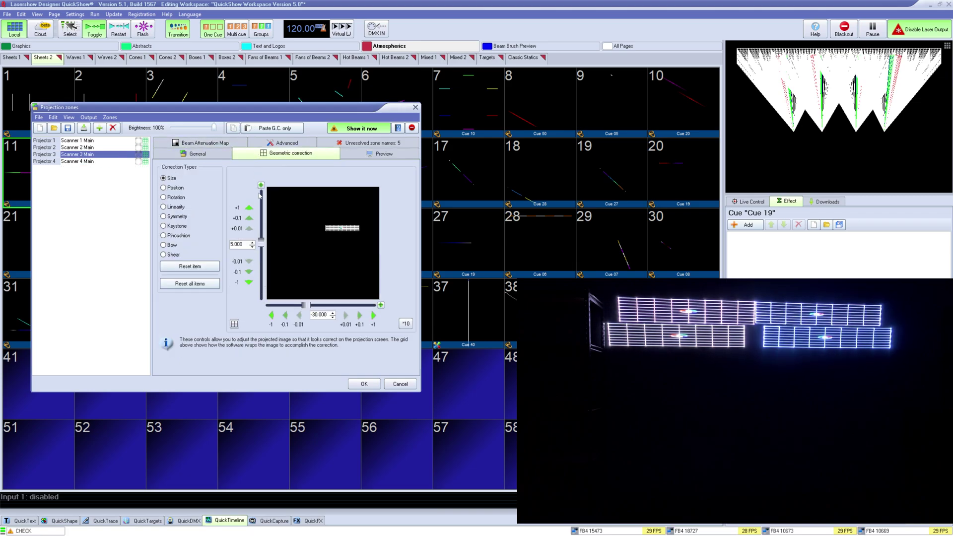
{"action": "key", "text": "Up"}
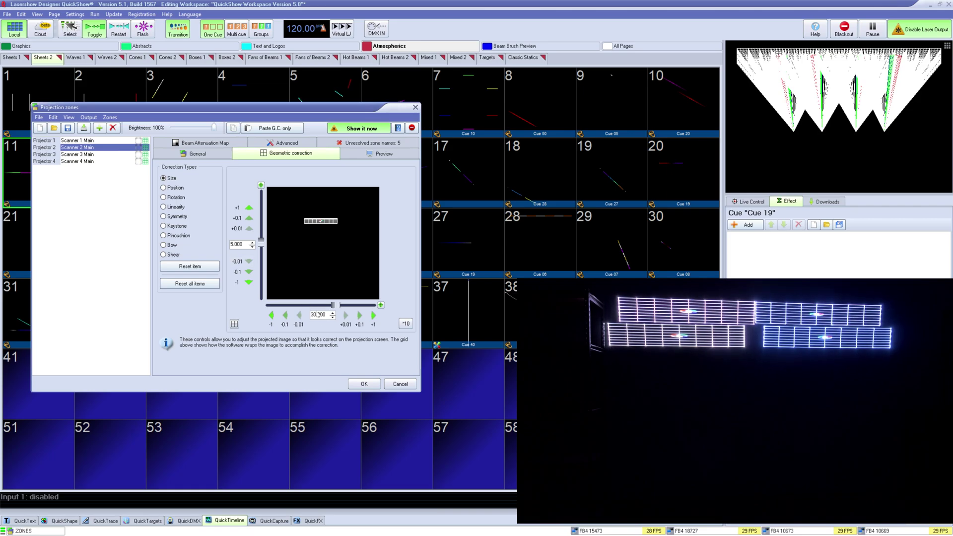
{"action": "key", "text": "ctrl+Tab"}
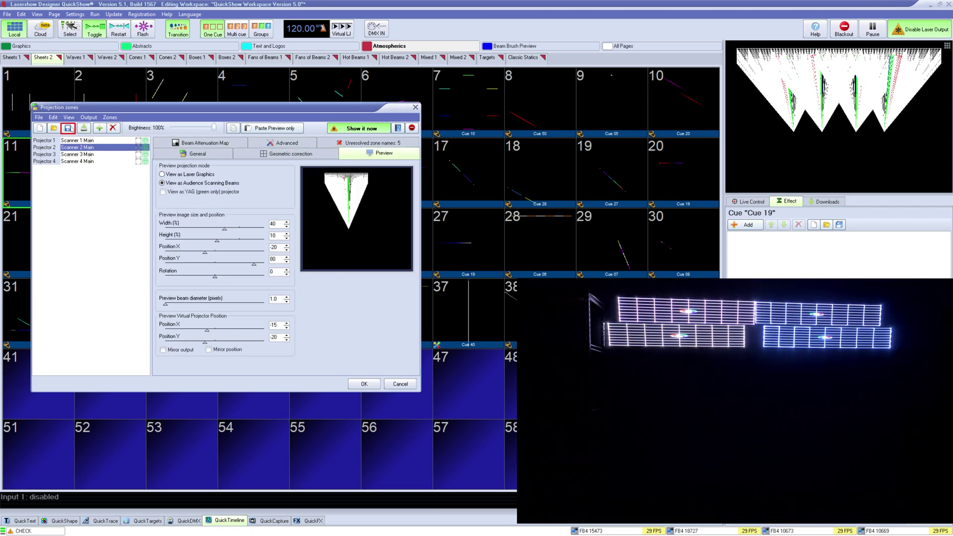
Step: Overwrite Multi laser example pre zone.qszone with the zone setup and close the dialog
{"action": "left_click", "coordinate": [67, 127]}
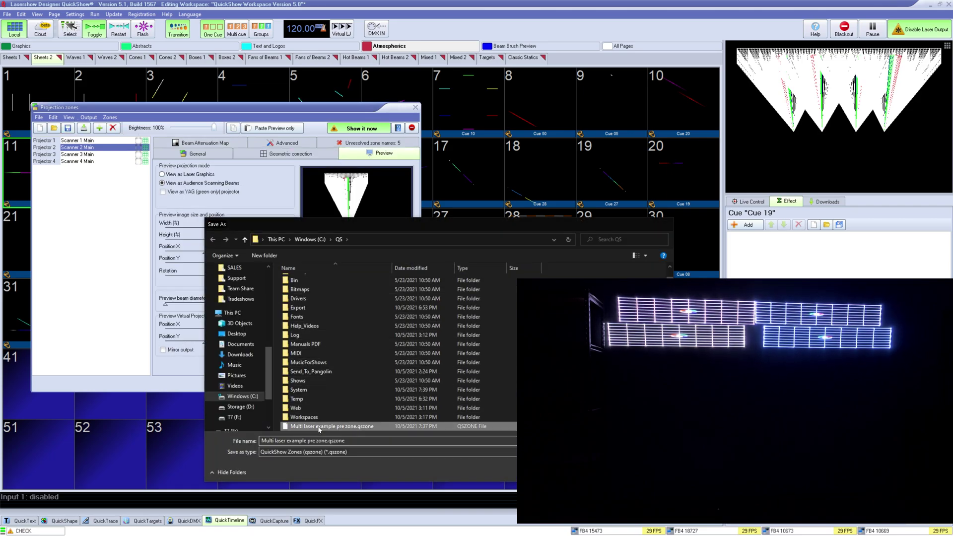
{"action": "double_click", "coordinate": [319, 429]}
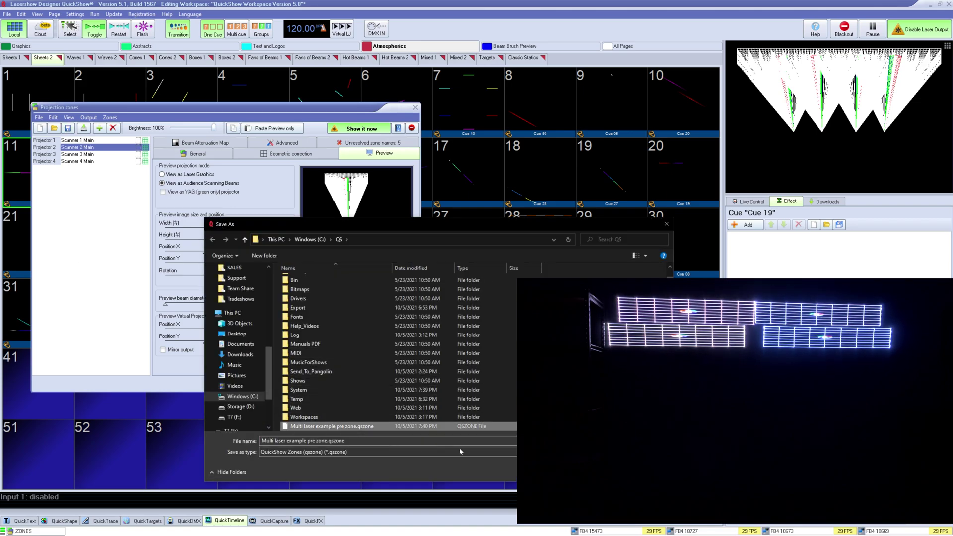
{"action": "key", "text": "Return"}
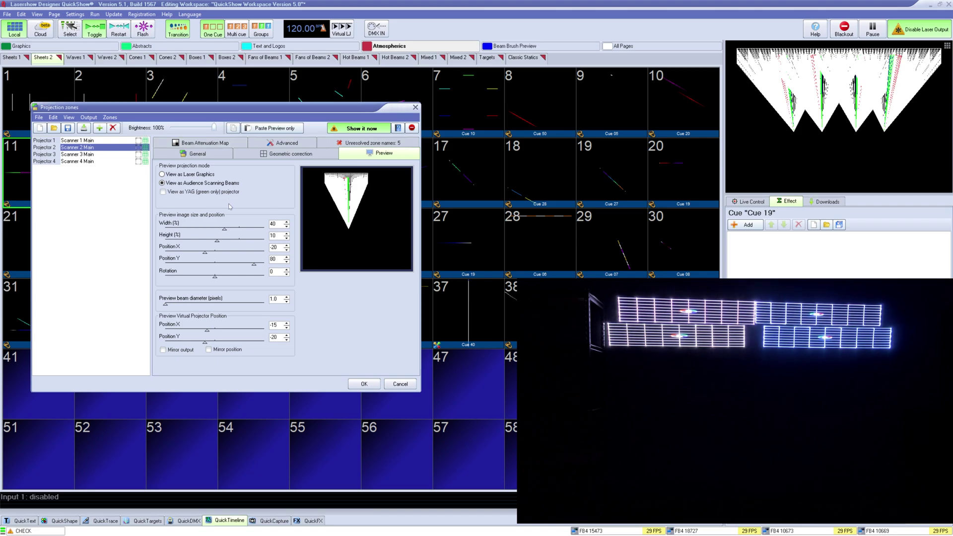
{"action": "left_click", "coordinate": [365, 384]}
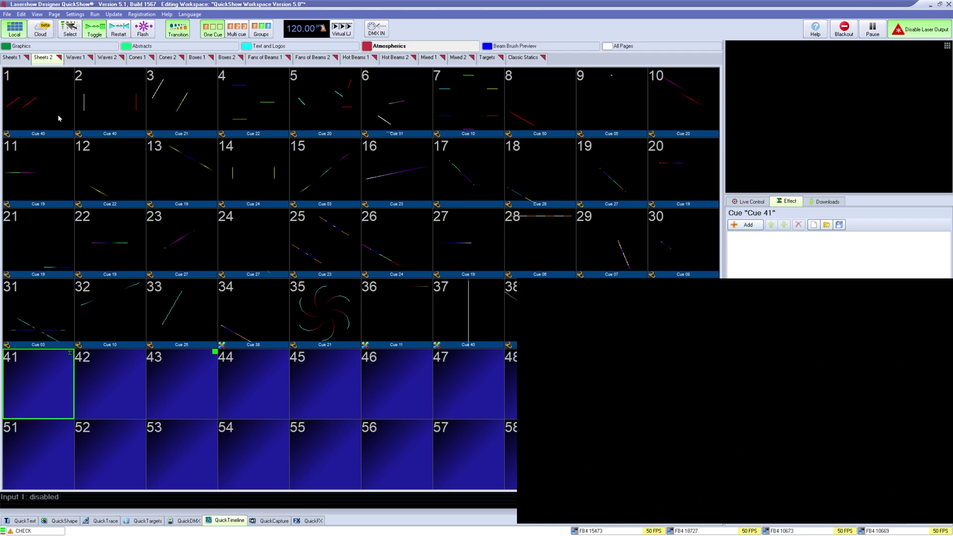
Step: Select all 40 cues on Sheets 2 and open their Cue properties
{"action": "key", "text": "ctrl+a"}
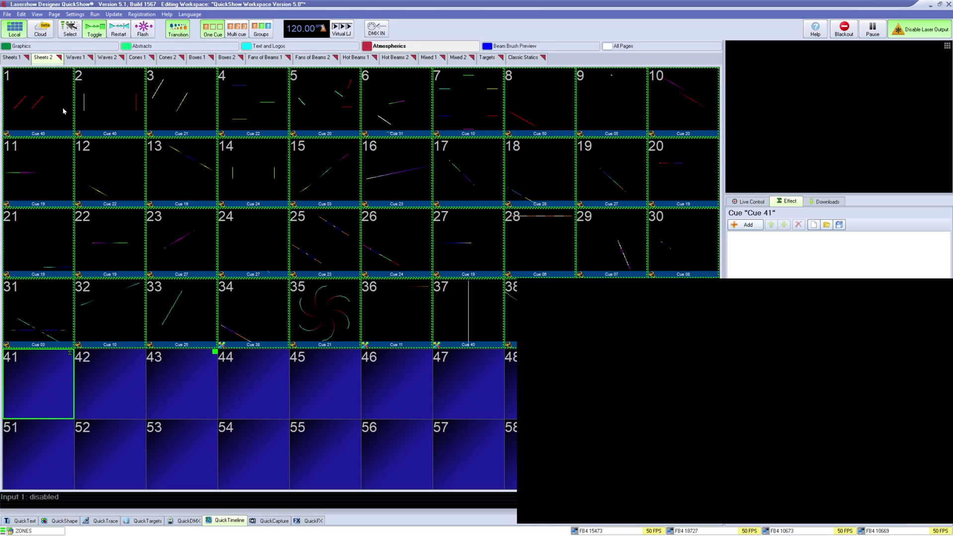
{"action": "right_click", "coordinate": [63, 111]}
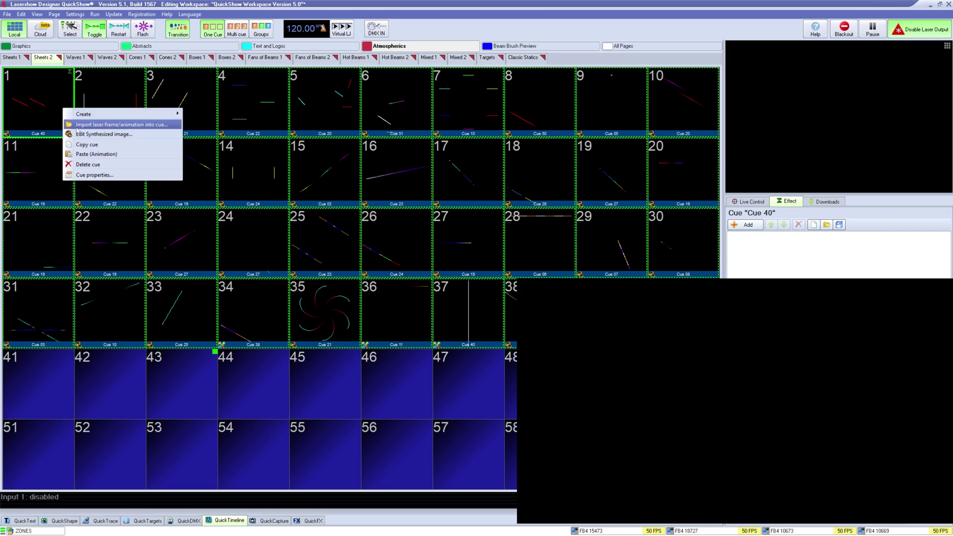
{"action": "left_click", "coordinate": [108, 177]}
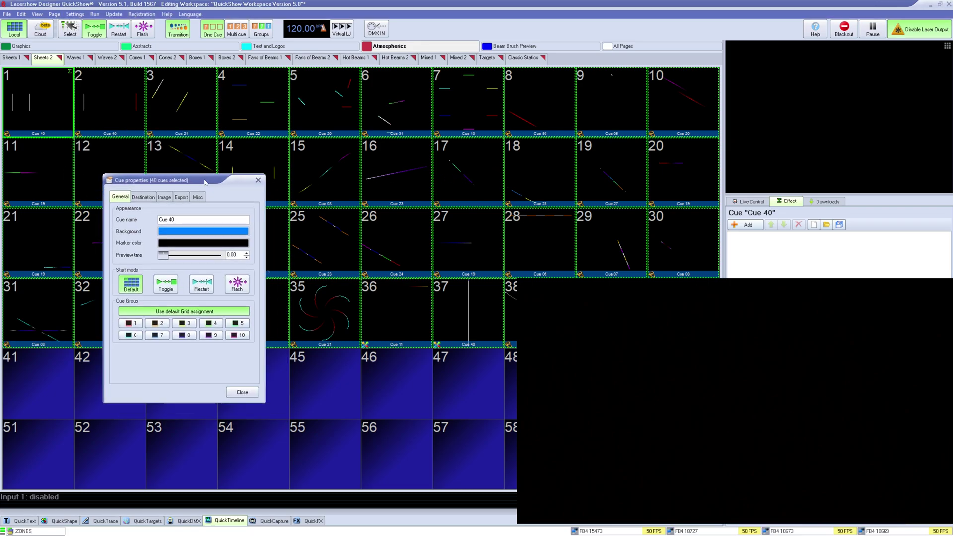
{"action": "left_click_drag", "start_coordinate": [205, 181], "coordinate": [200, 171]}
Step: Add Scanner 1–4 Main as selected destinations, close, and play cue 22 to test
{"action": "left_click", "coordinate": [138, 185]}
{"action": "double_click", "coordinate": [144, 214]}
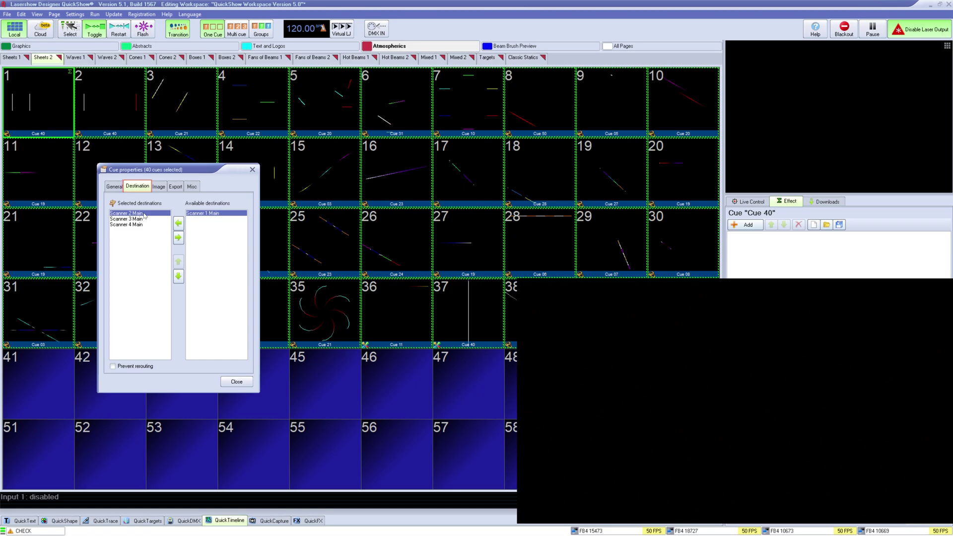
{"action": "left_click", "coordinate": [179, 223]}
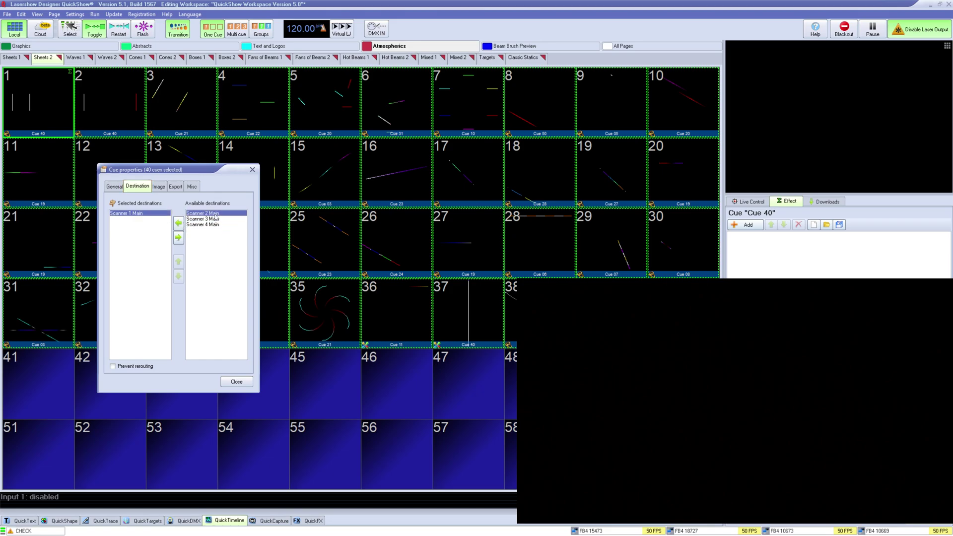
{"action": "left_click", "coordinate": [179, 222]}
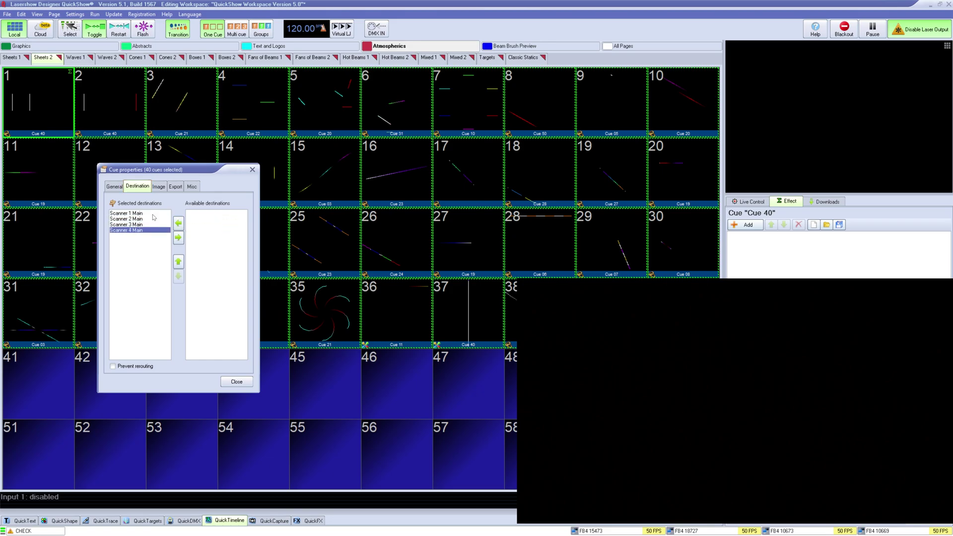
{"action": "left_click", "coordinate": [224, 383]}
{"action": "left_click", "coordinate": [126, 239]}
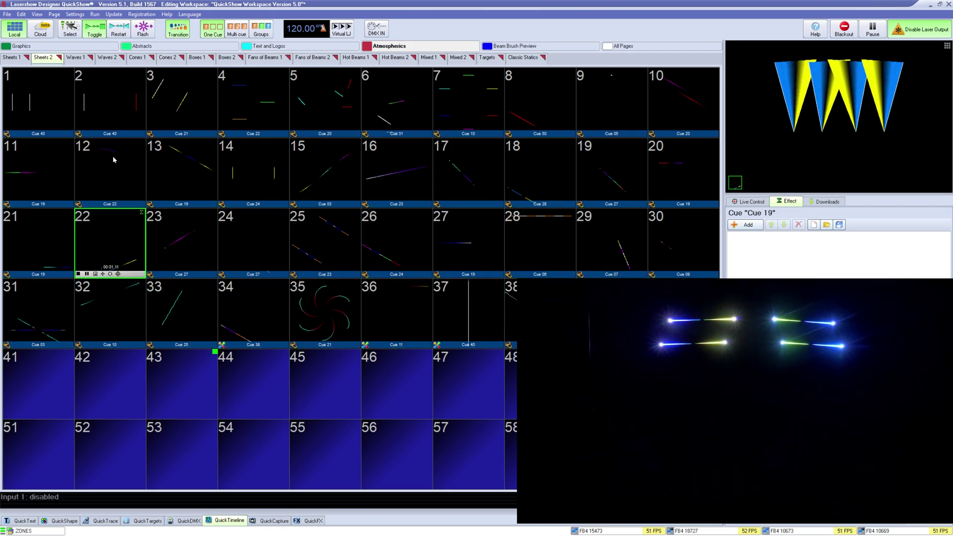
Step: Play cues 13, 12 and 3 to check the output on the four lasers
{"action": "left_click", "coordinate": [174, 165]}
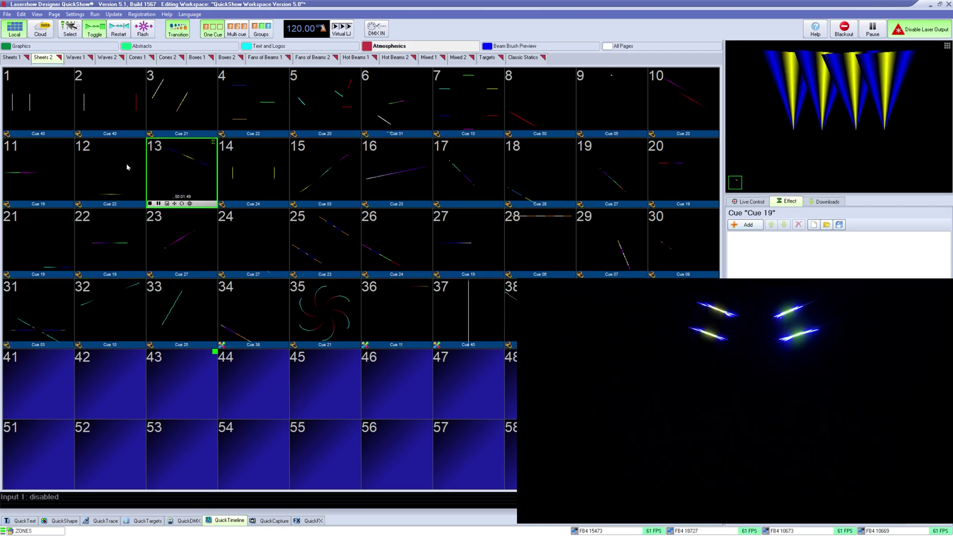
{"action": "left_click", "coordinate": [128, 167]}
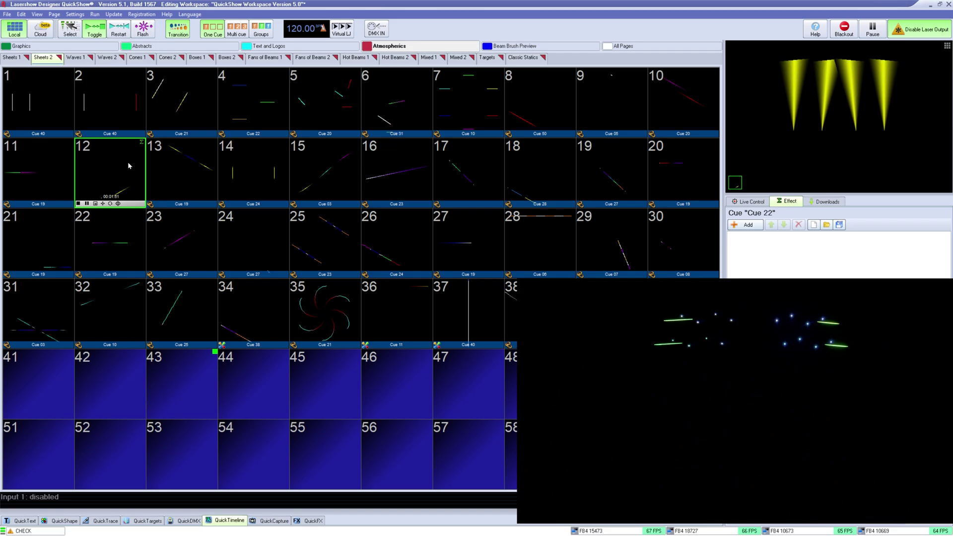
{"action": "left_click", "coordinate": [192, 101]}
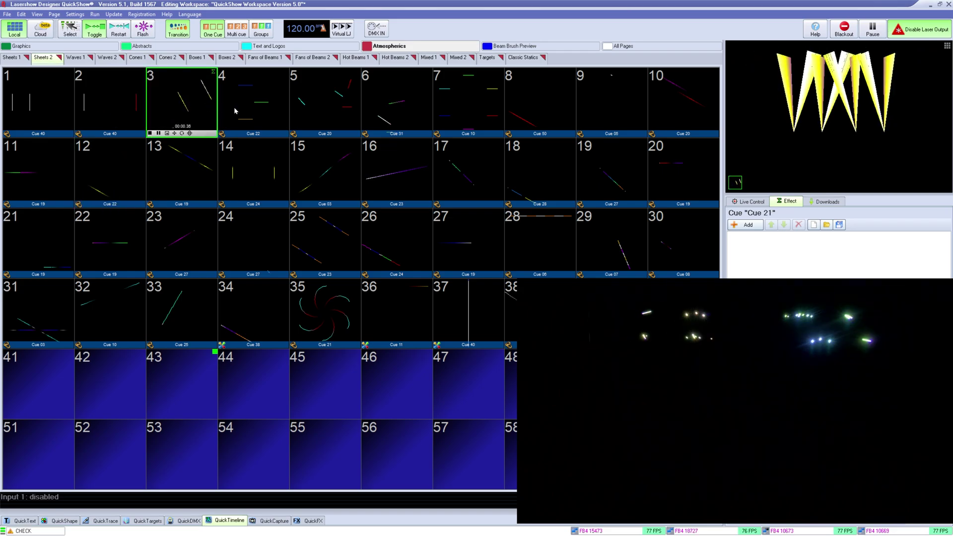
Step: Switch to Waves 1, review the six unknown zones in Zone Explorer, and close it
{"action": "key", "text": "Page_Down"}
{"action": "left_click", "coordinate": [184, 119]}
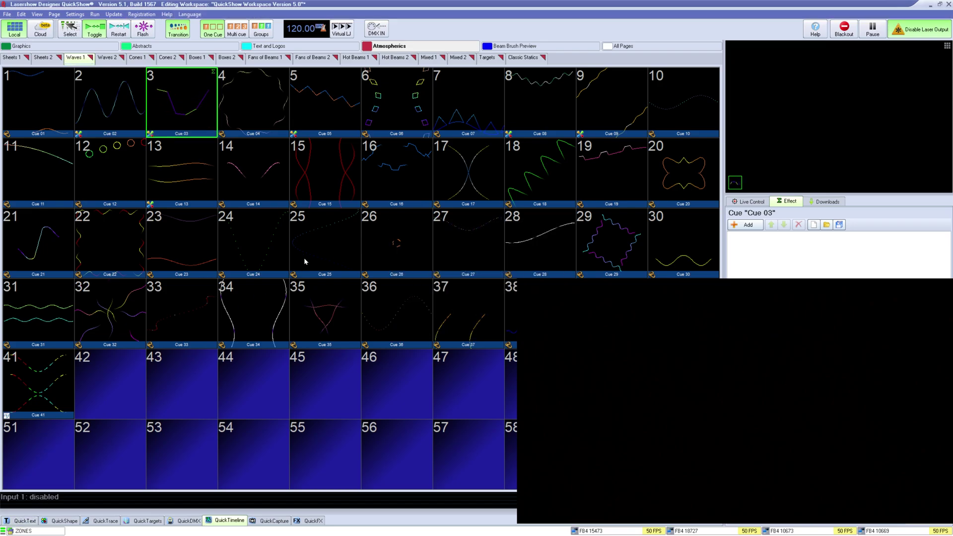
{"action": "left_click_drag", "start_coordinate": [390, 184], "coordinate": [174, 183]}
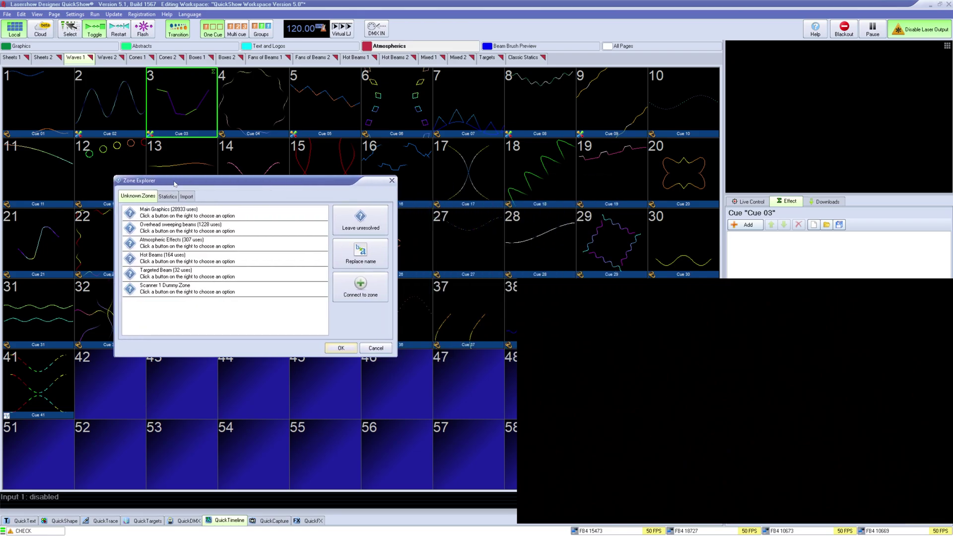
{"action": "left_click", "coordinate": [218, 218]}
{"action": "left_click_drag", "start_coordinate": [227, 290], "coordinate": [230, 216]}
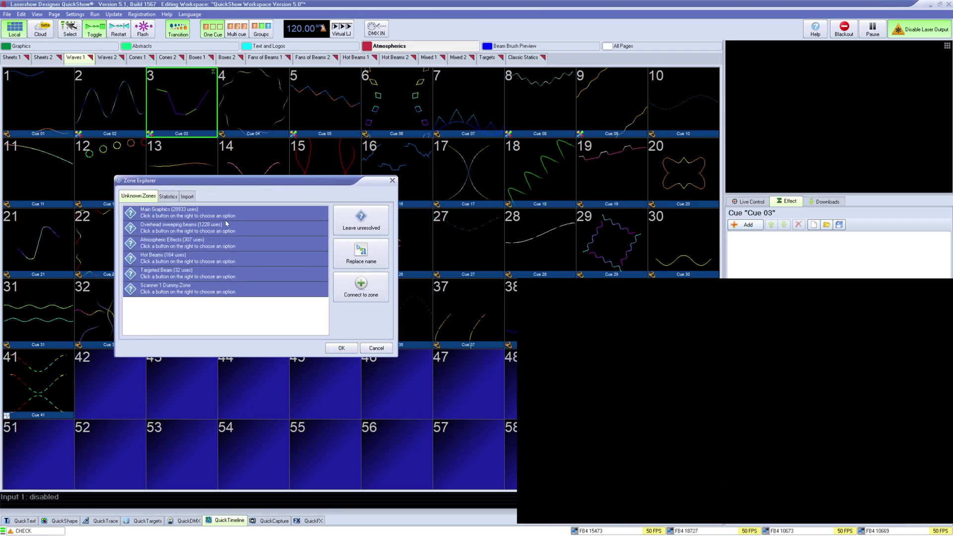
{"action": "left_click", "coordinate": [169, 195]}
{"action": "left_click", "coordinate": [367, 348]}
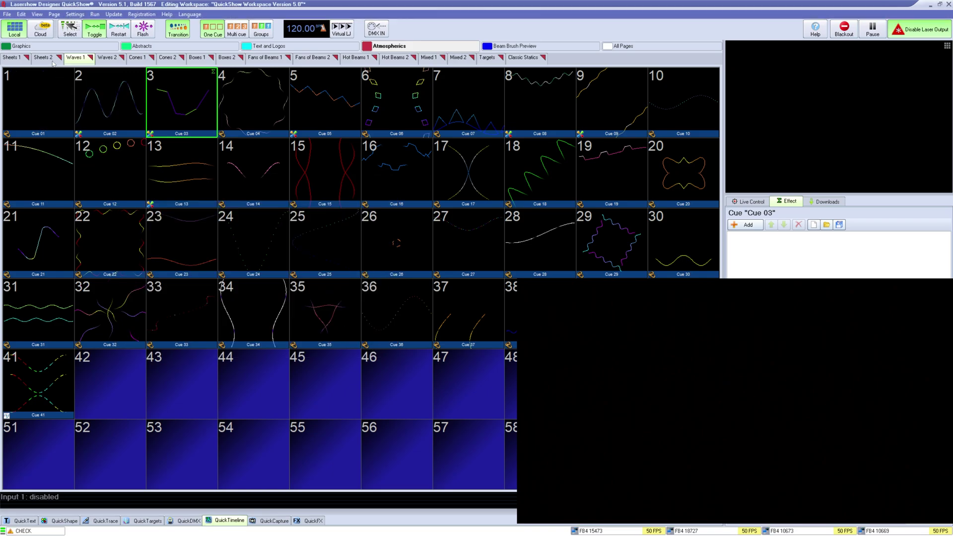
Step: Go back to Sheets 2 and save the workspace as 'multi laser example workspace'
{"action": "left_click", "coordinate": [45, 57]}
{"action": "left_click", "coordinate": [6, 15]}
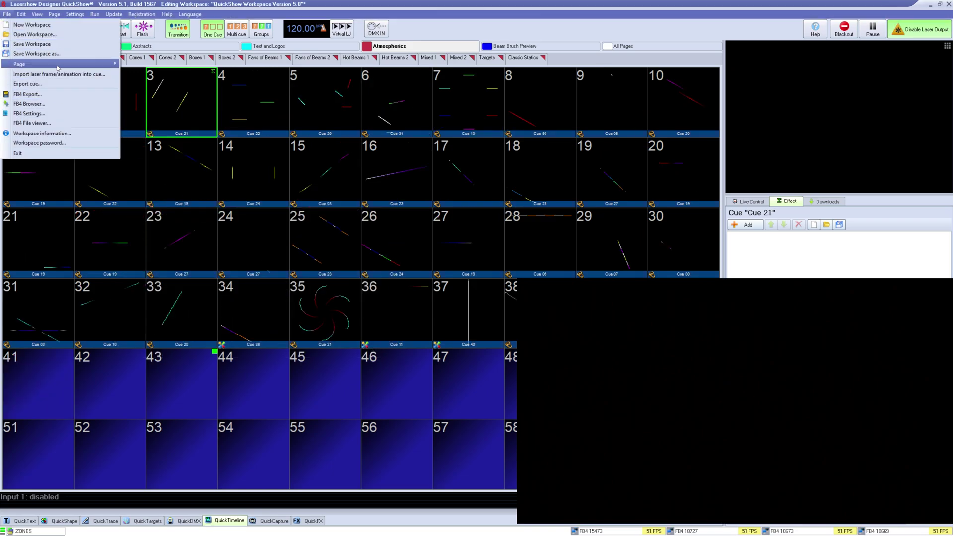
{"action": "left_click", "coordinate": [58, 54]}
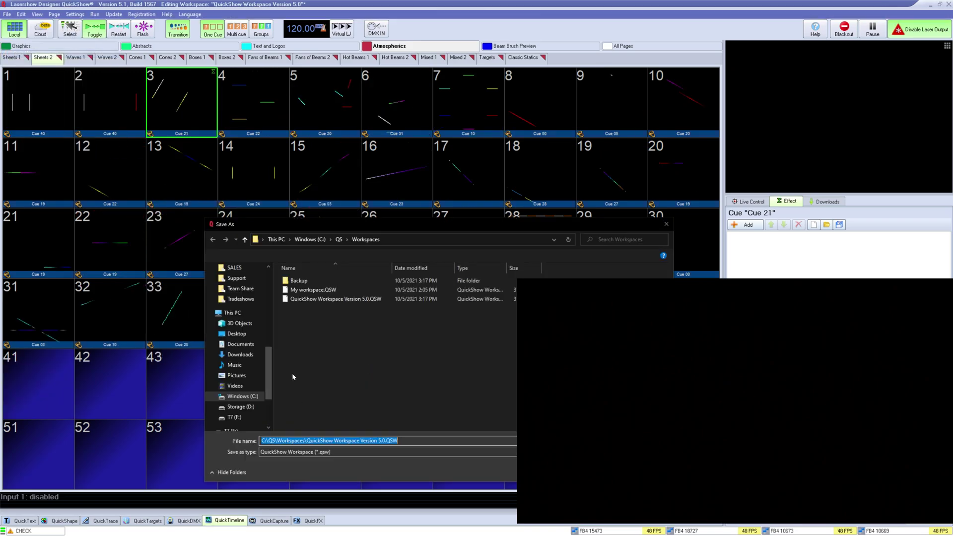
{"action": "left_click_drag", "start_coordinate": [288, 229], "coordinate": [127, 175]}
{"action": "type", "text": "multi laser example workspace"}
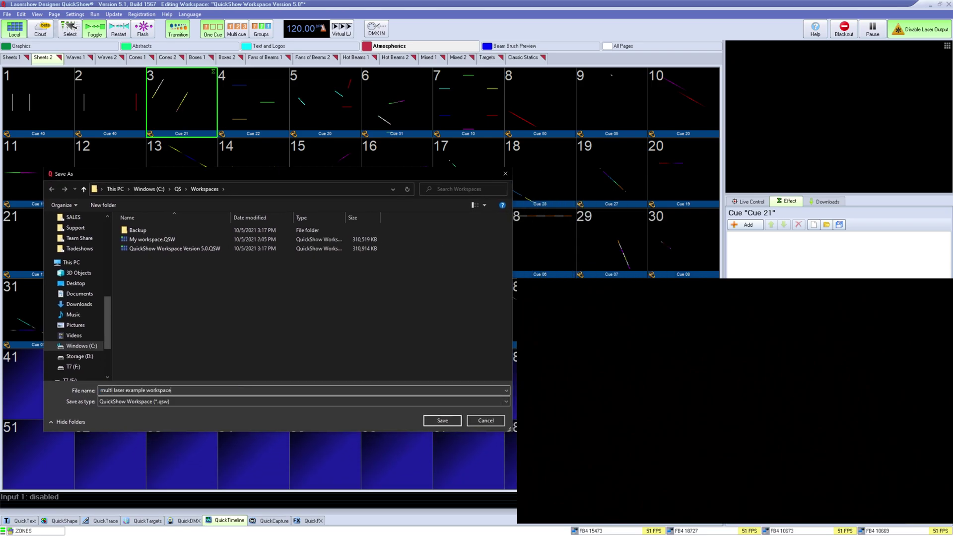
{"action": "key", "text": "Return"}
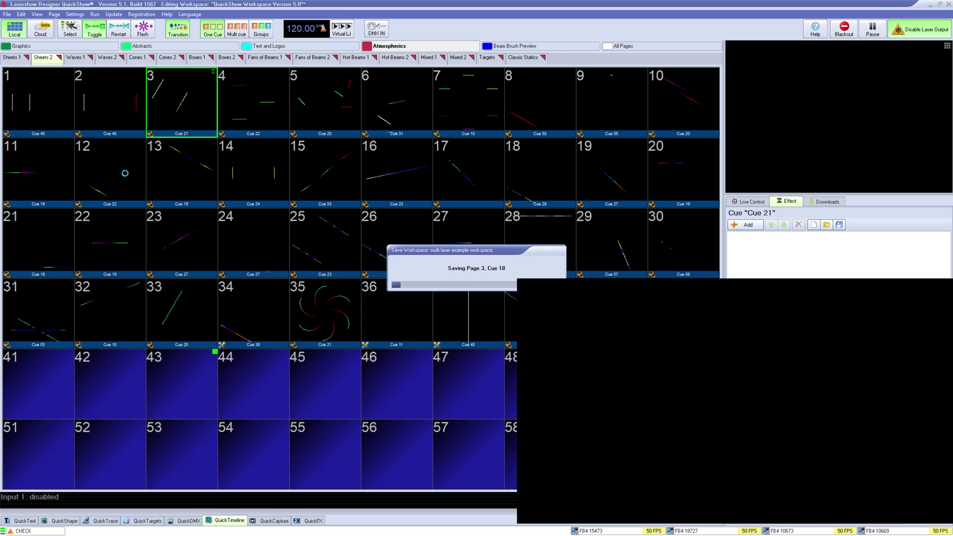